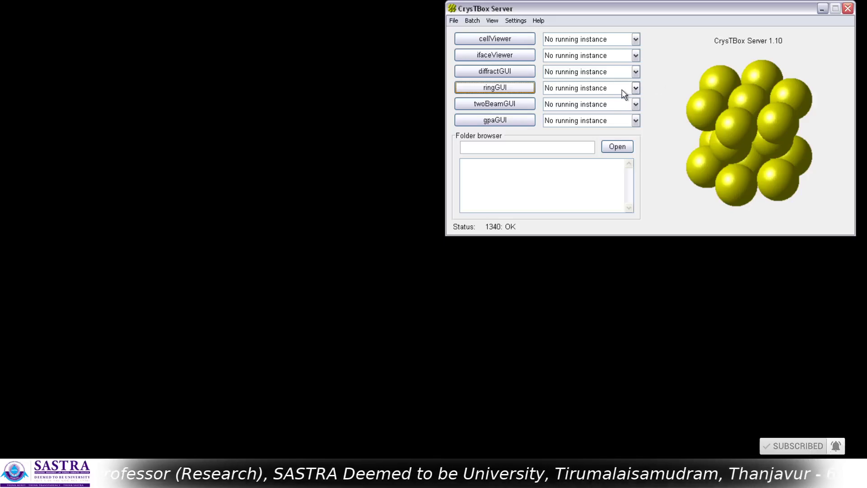
# - Launch ringGUI from CrysTBox Server and move its window further left
pyautogui.moveTo(514, 90)
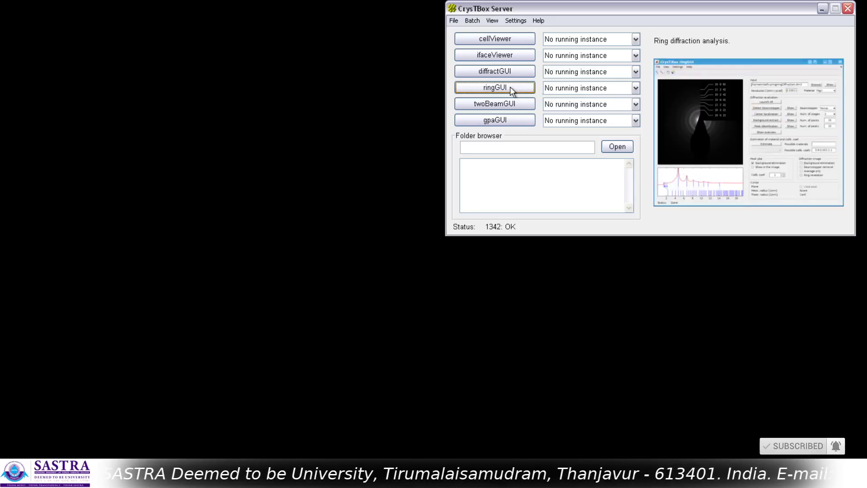
pyautogui.click(513, 90)
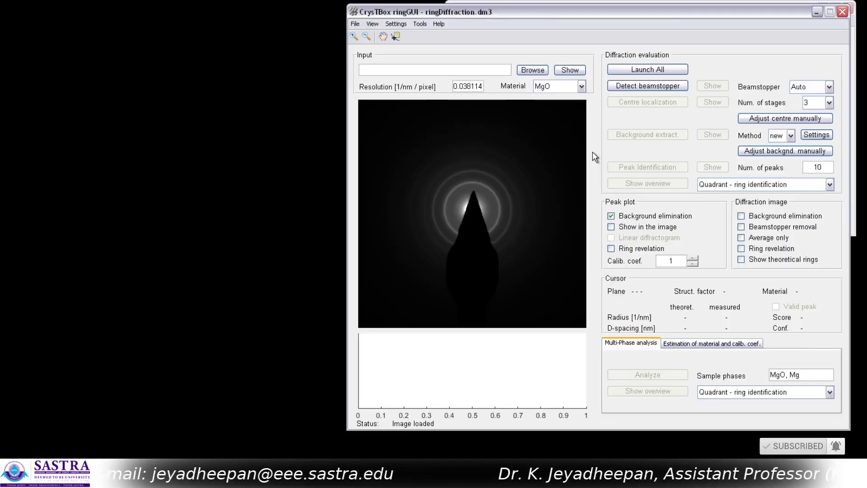
pyautogui.moveTo(598, 12); pyautogui.dragTo(263, 18)
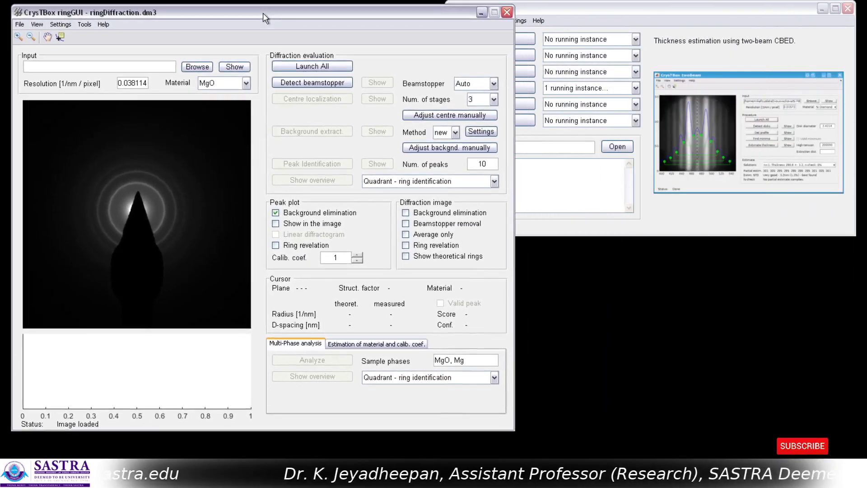
# - Load image 1 from the E: drive as the diffraction pattern, with all file types shown
pyautogui.click(202, 69)
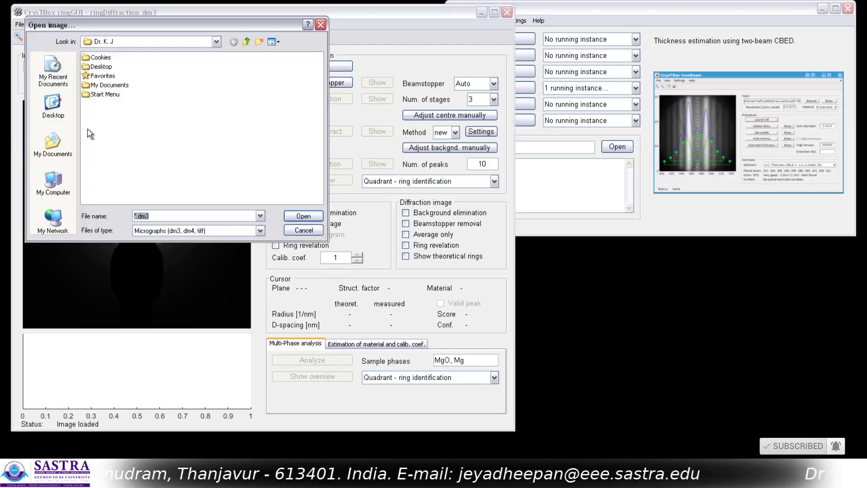
pyautogui.click(54, 183)
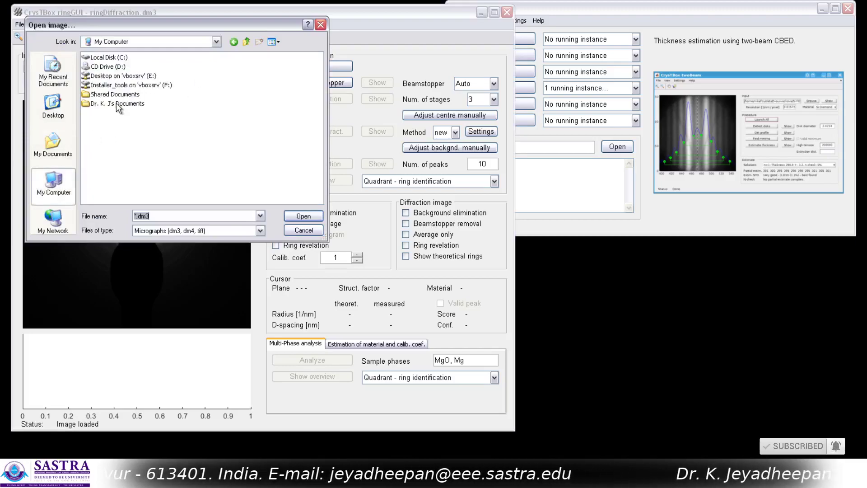
pyautogui.doubleClick(139, 78)
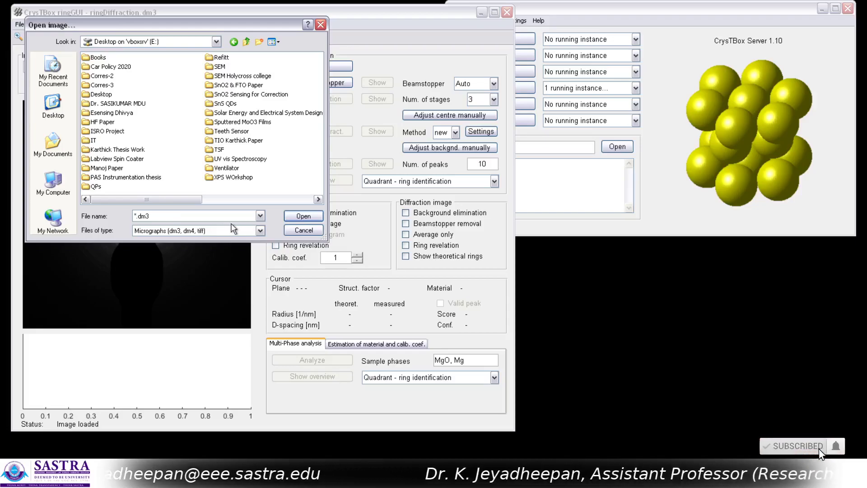
pyautogui.click(261, 230)
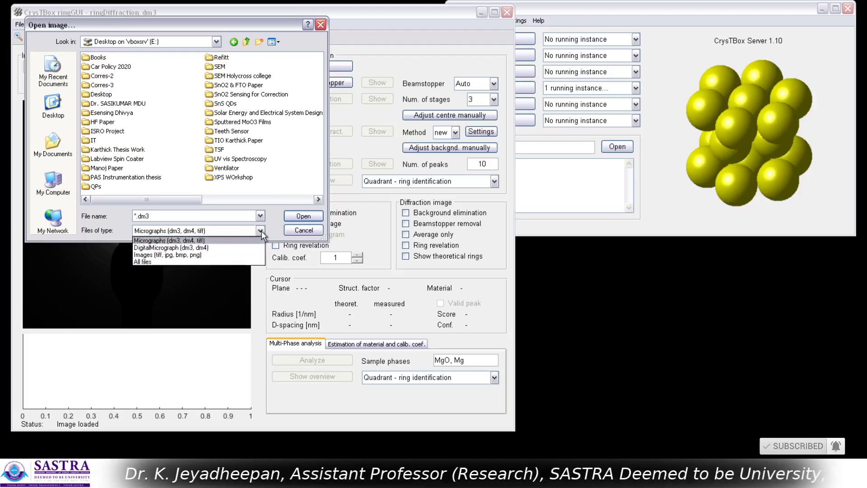
pyautogui.click(237, 259)
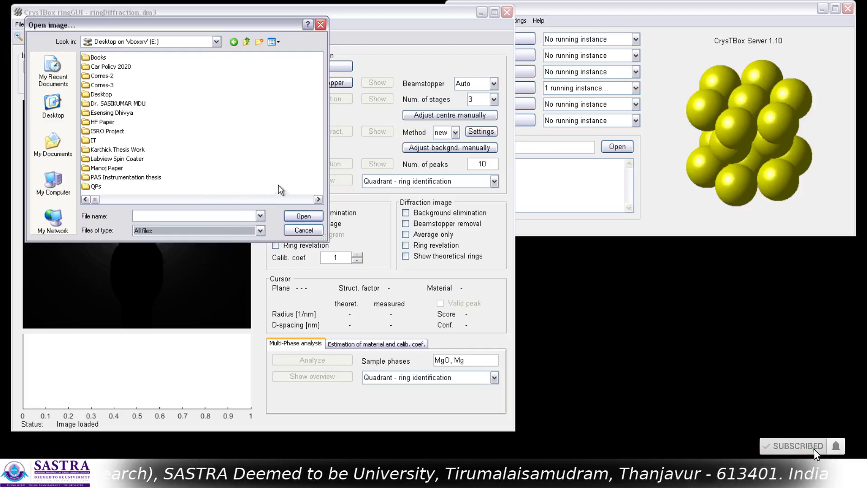
pyautogui.hscroll(3, 283, 170)
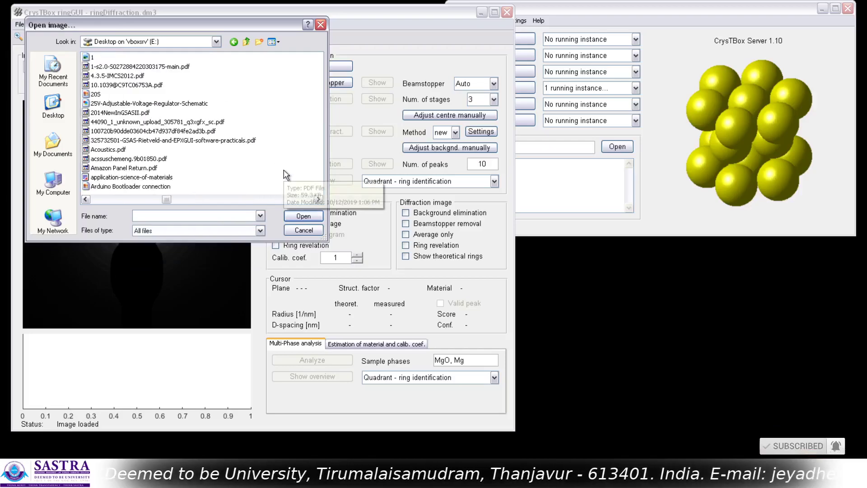
pyautogui.click(92, 58)
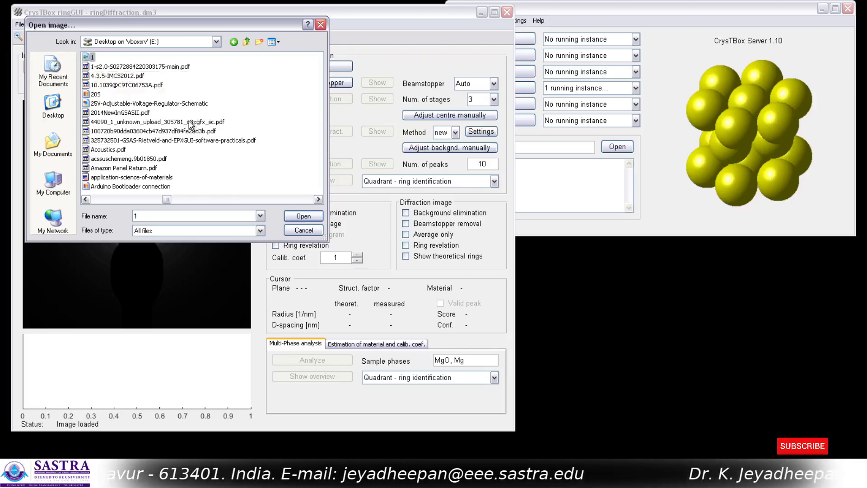
pyautogui.click(306, 218)
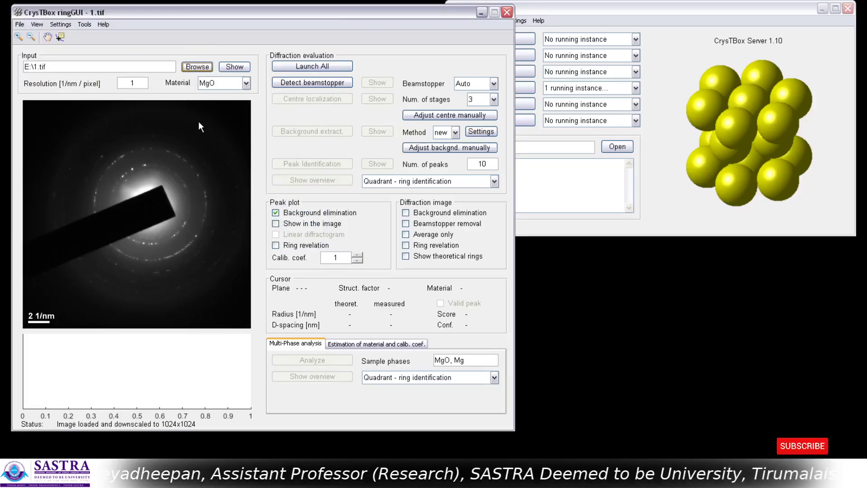
# - Set the material to V2O5 by loading Ring pattern.cif from the E: drive
pyautogui.click(246, 83)
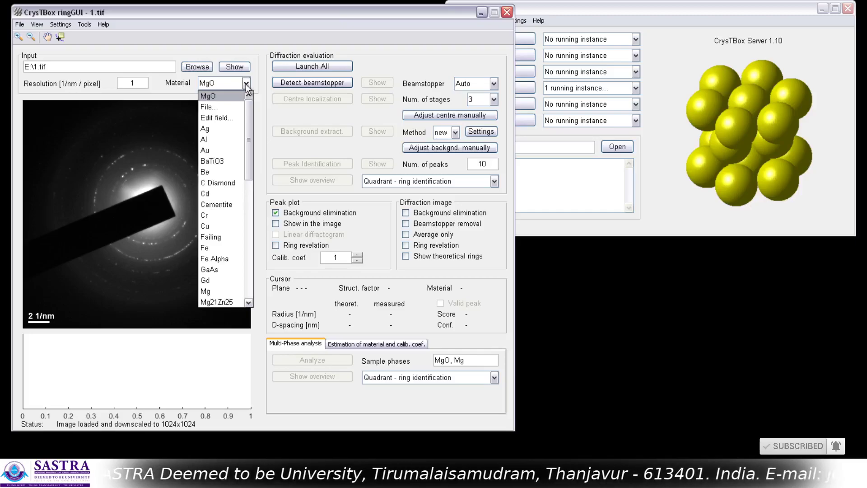
pyautogui.click(215, 107)
pyautogui.click(49, 171)
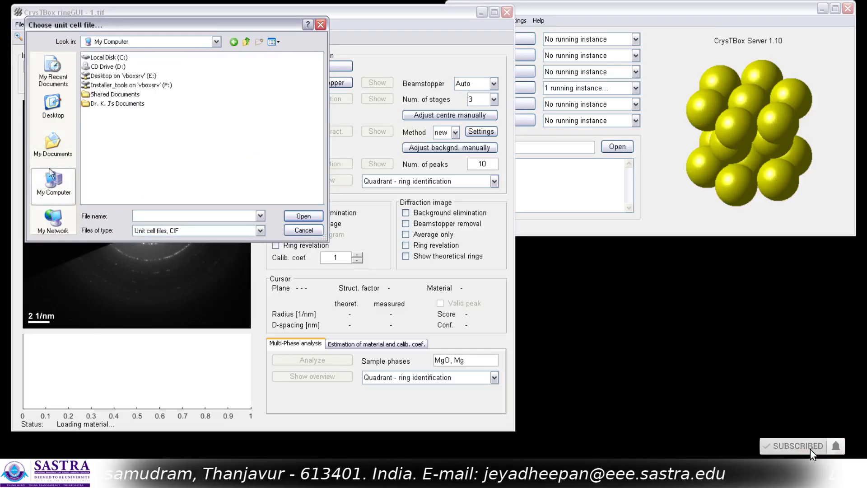
pyautogui.doubleClick(115, 77)
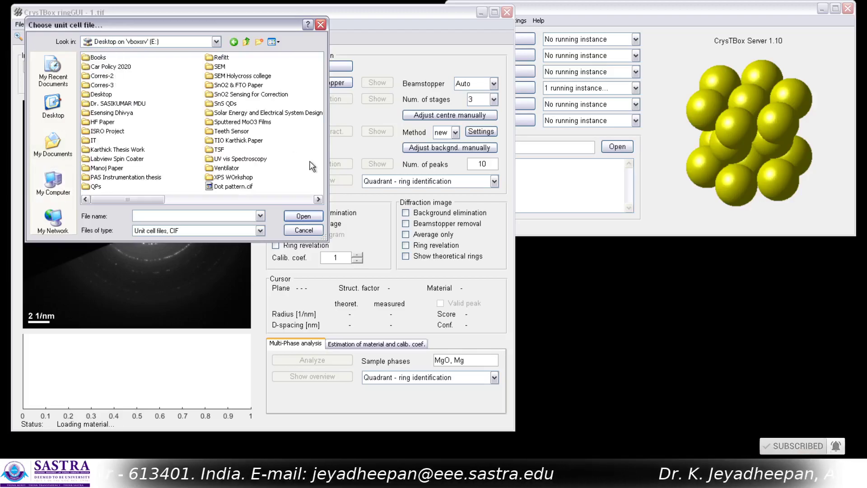
pyautogui.scroll(-2, 309, 162)
pyautogui.scroll(-2, 309, 162)
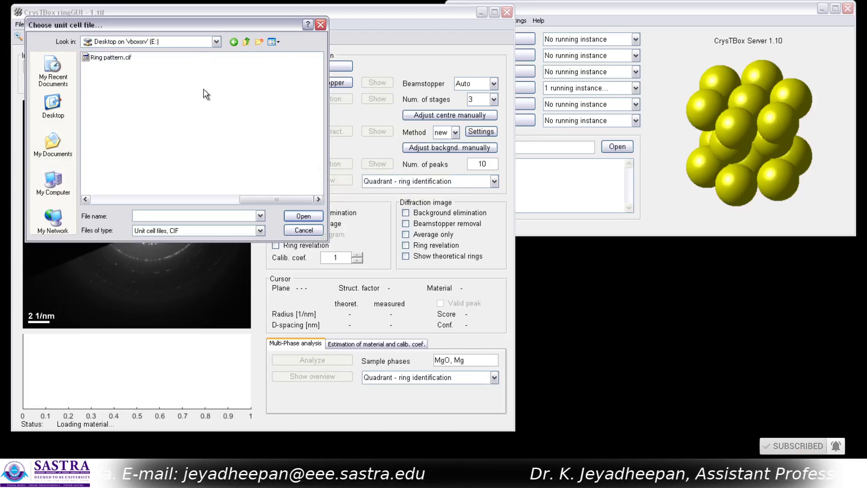
pyautogui.click(107, 59)
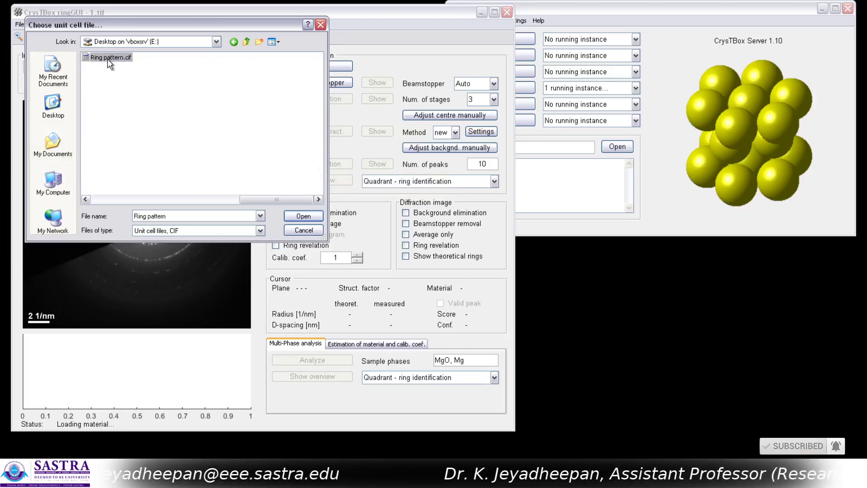
pyautogui.click(297, 215)
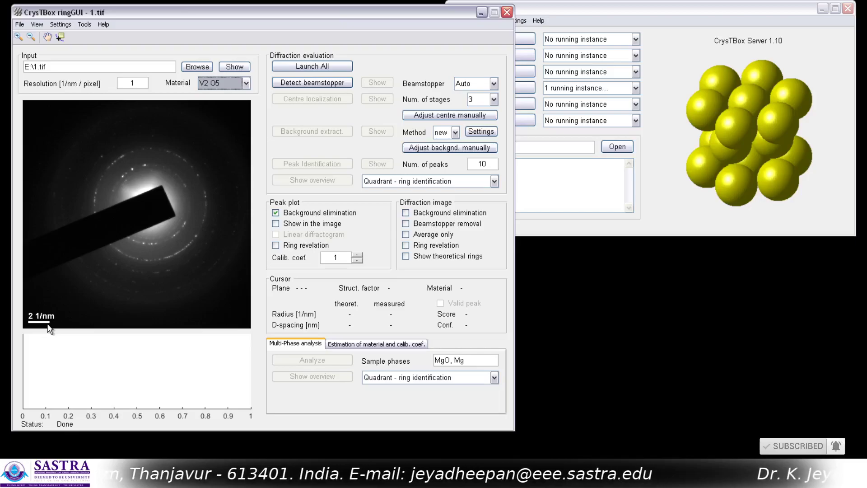
# - Start manual image calibration and draw a line along the zoomed-in 2 1/nm scale bar
pyautogui.click(84, 25)
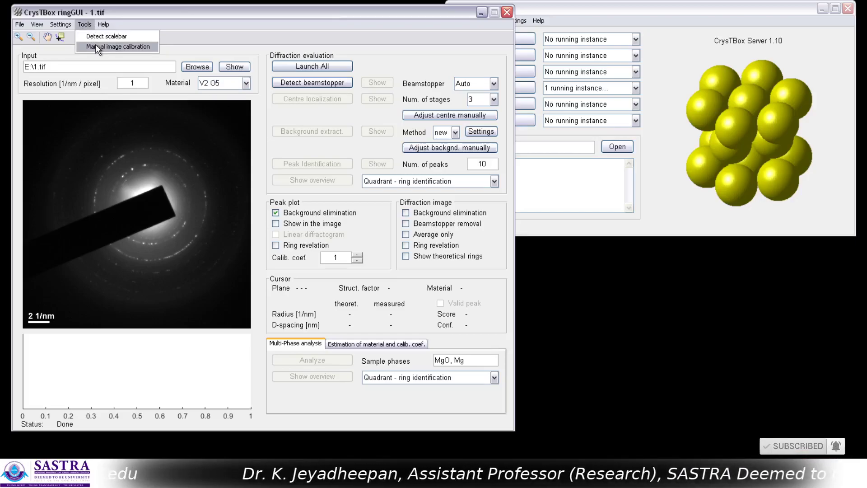
pyautogui.click(96, 46)
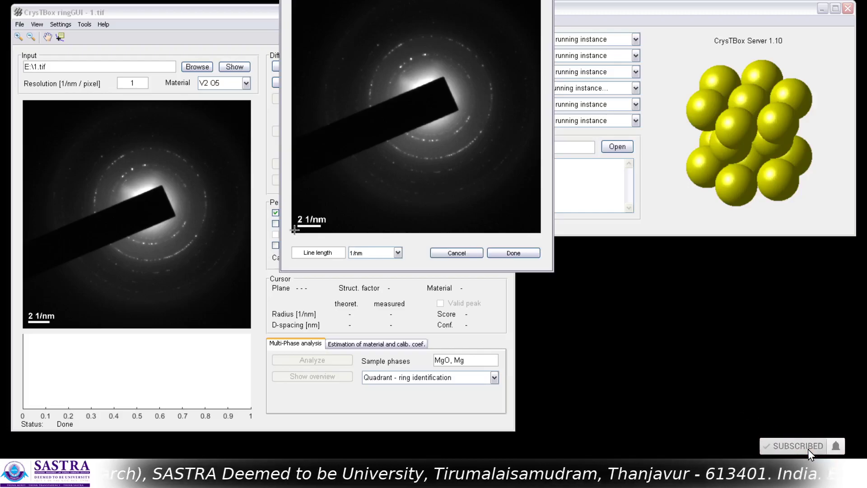
pyautogui.scroll(1, 295, 230)
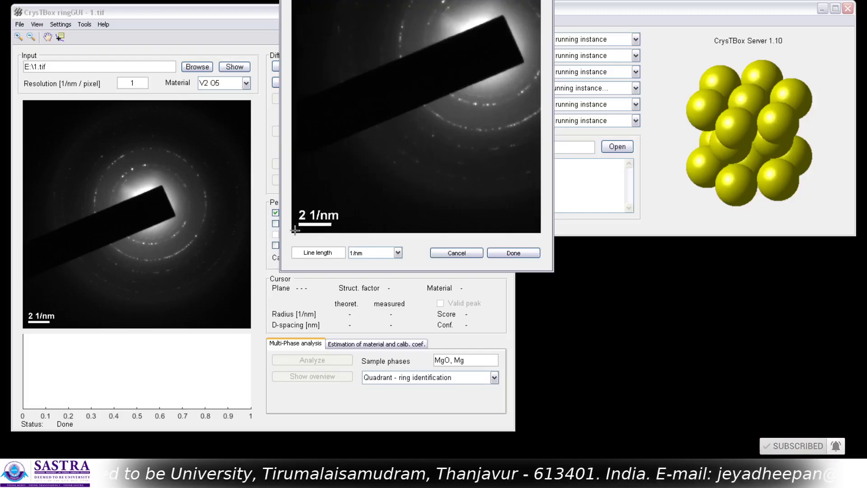
pyautogui.scroll(2, 294, 231)
pyautogui.scroll(1, 295, 231)
pyautogui.scroll(1, 294, 230)
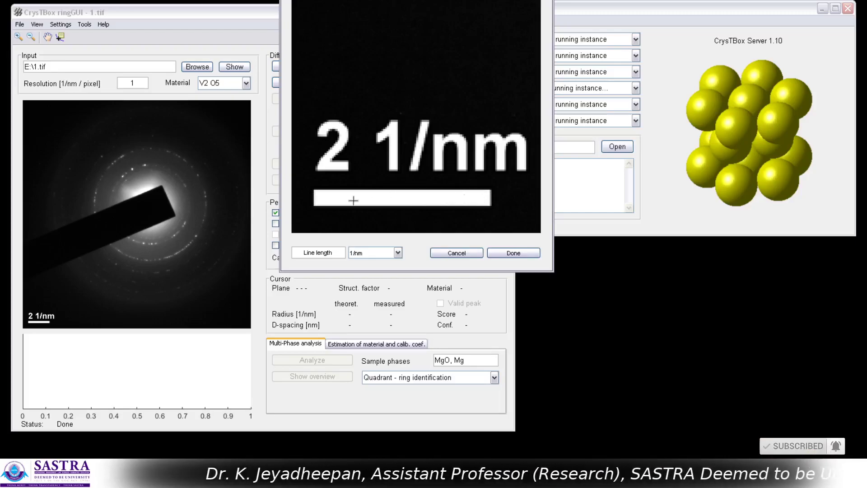
pyautogui.moveTo(314, 197); pyautogui.dragTo(491, 198)
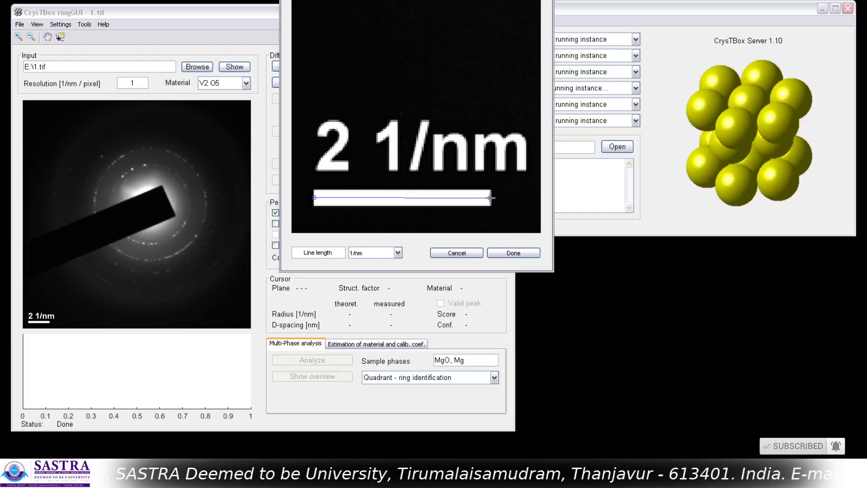
pyautogui.moveTo(490, 198); pyautogui.dragTo(491, 197)
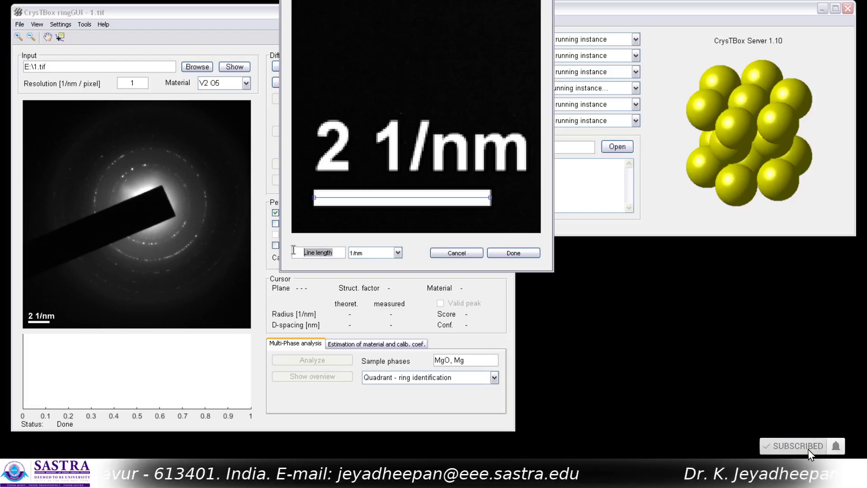
# - Enter a line length of 2 1/nm to calibrate resolution to 0.020815 1/nm per pixel
pyautogui.write('2')
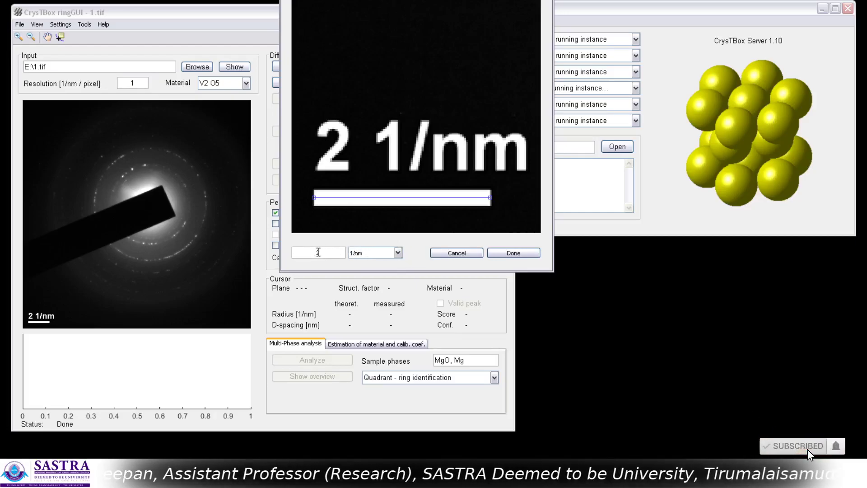
pyautogui.click(523, 254)
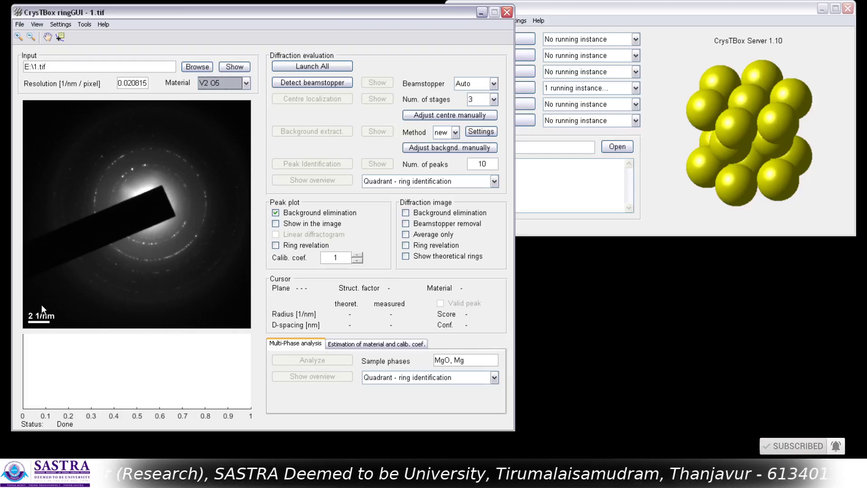
# - Try automatic scale-bar detection, which reports the bar was not detected
pyautogui.click(84, 25)
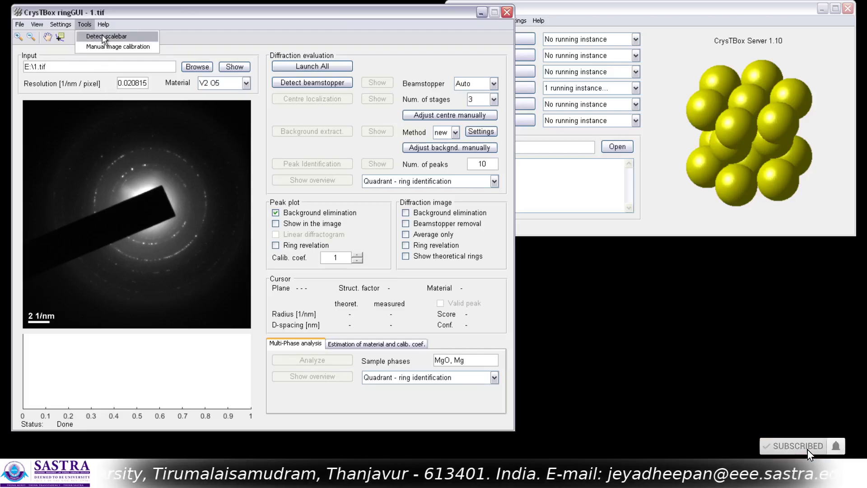
pyautogui.click(103, 36)
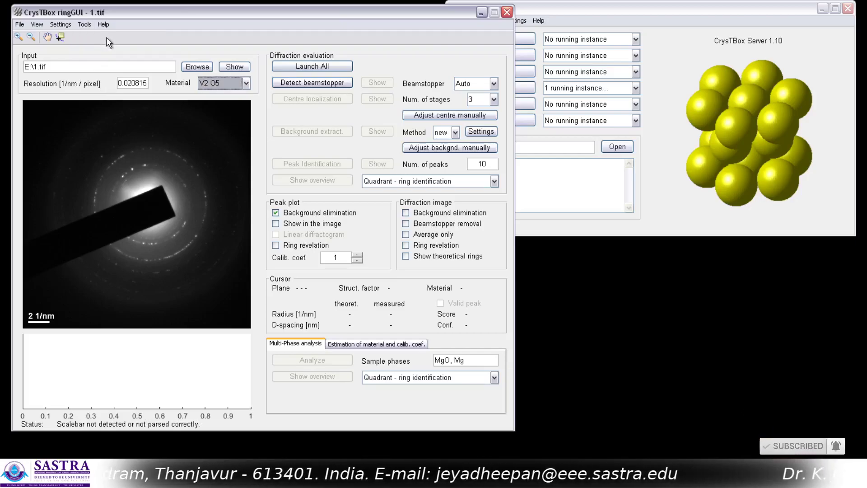